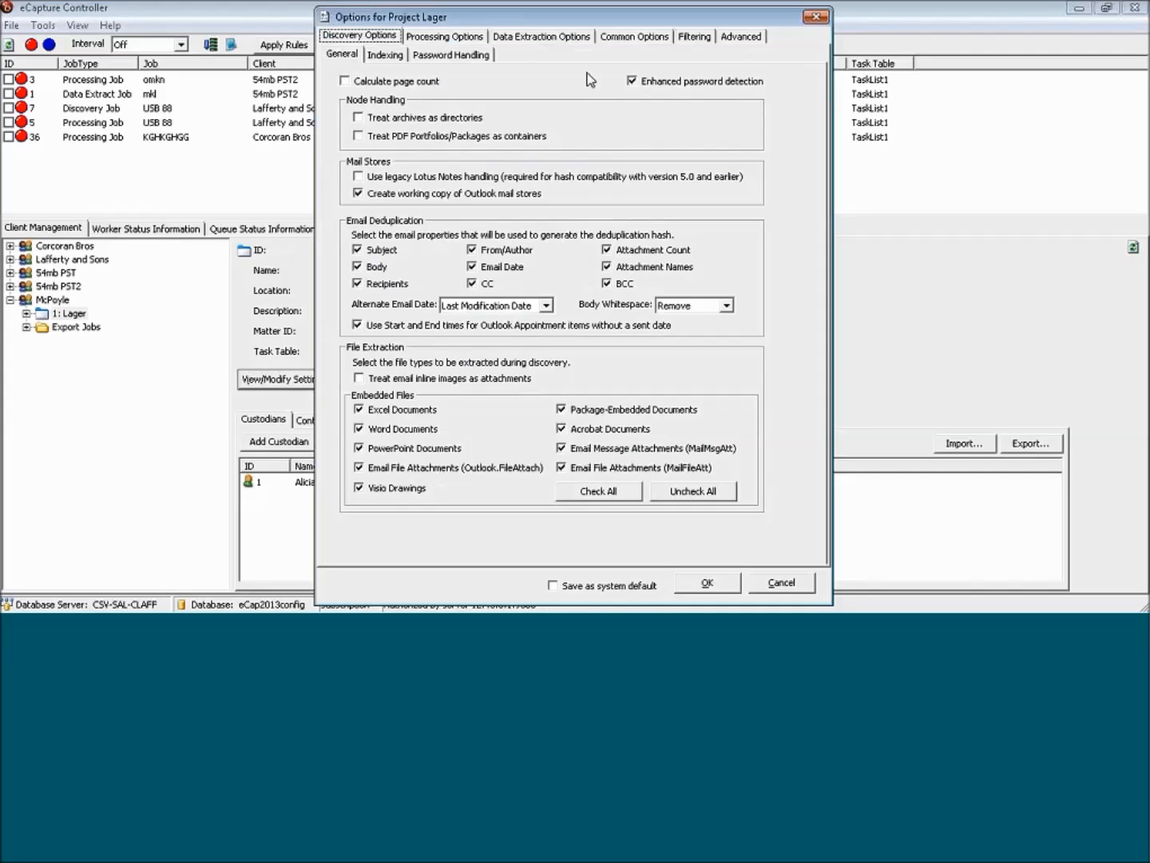
Try the Medium Speed and Low Speed Lotus Notes settings in the data extraction options and restore High Speed.
{"action": "left_click", "coordinate": [539, 38]}
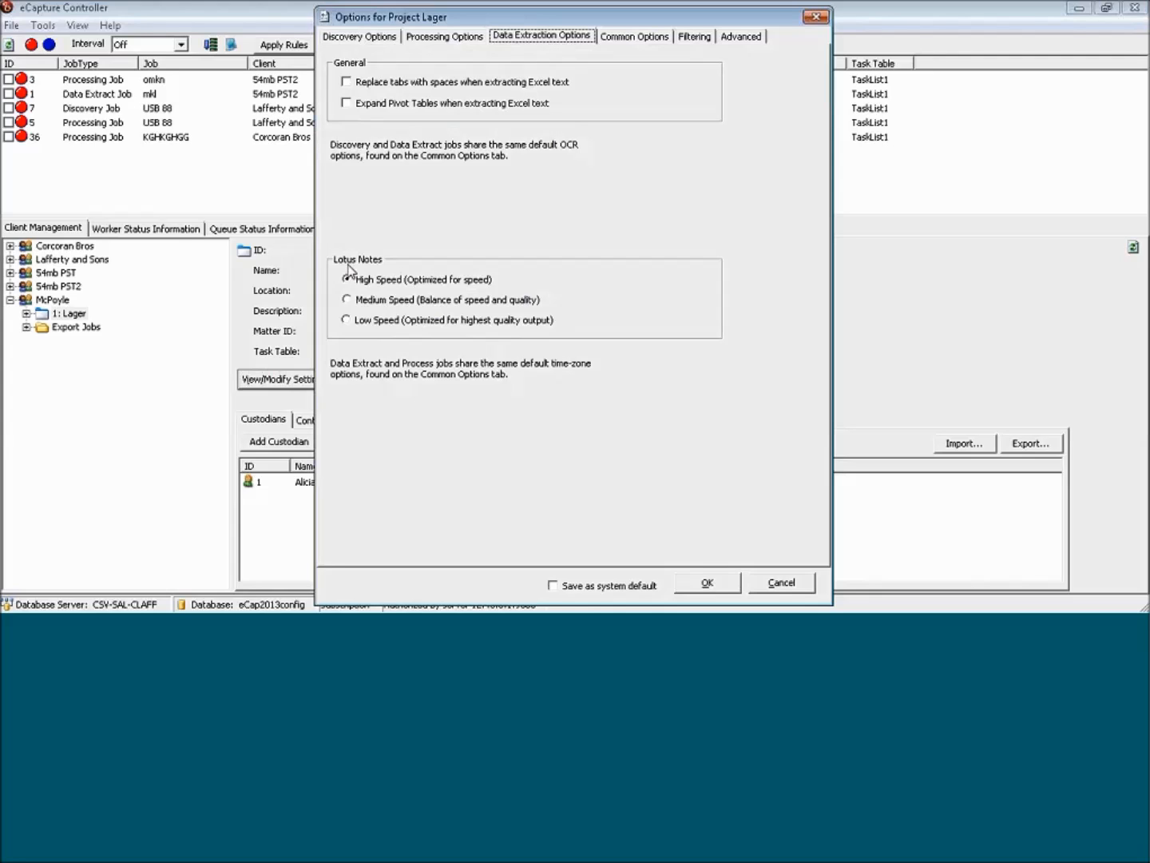
{"action": "left_click", "coordinate": [406, 297]}
{"action": "left_click", "coordinate": [397, 321]}
{"action": "left_click", "coordinate": [390, 302]}
{"action": "left_click", "coordinate": [401, 283]}
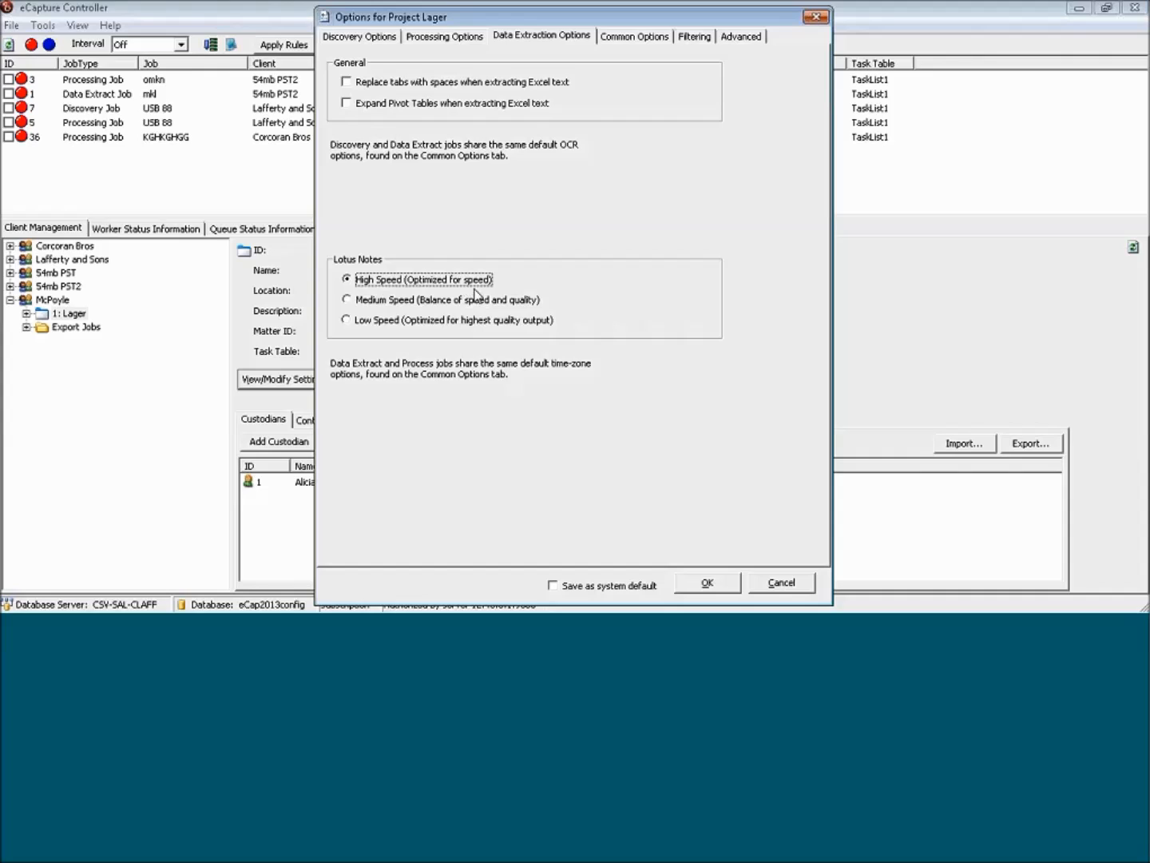
{"action": "left_click", "coordinate": [376, 305]}
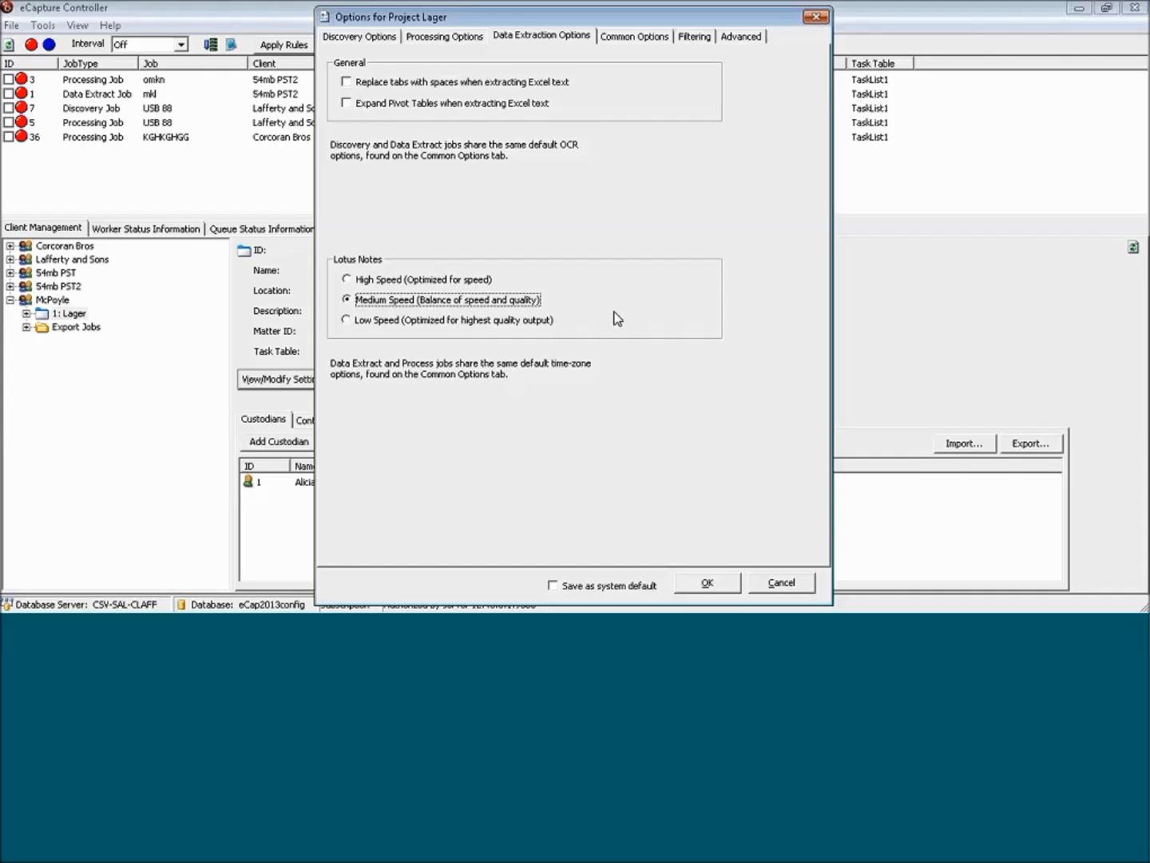
{"action": "left_click", "coordinate": [450, 321]}
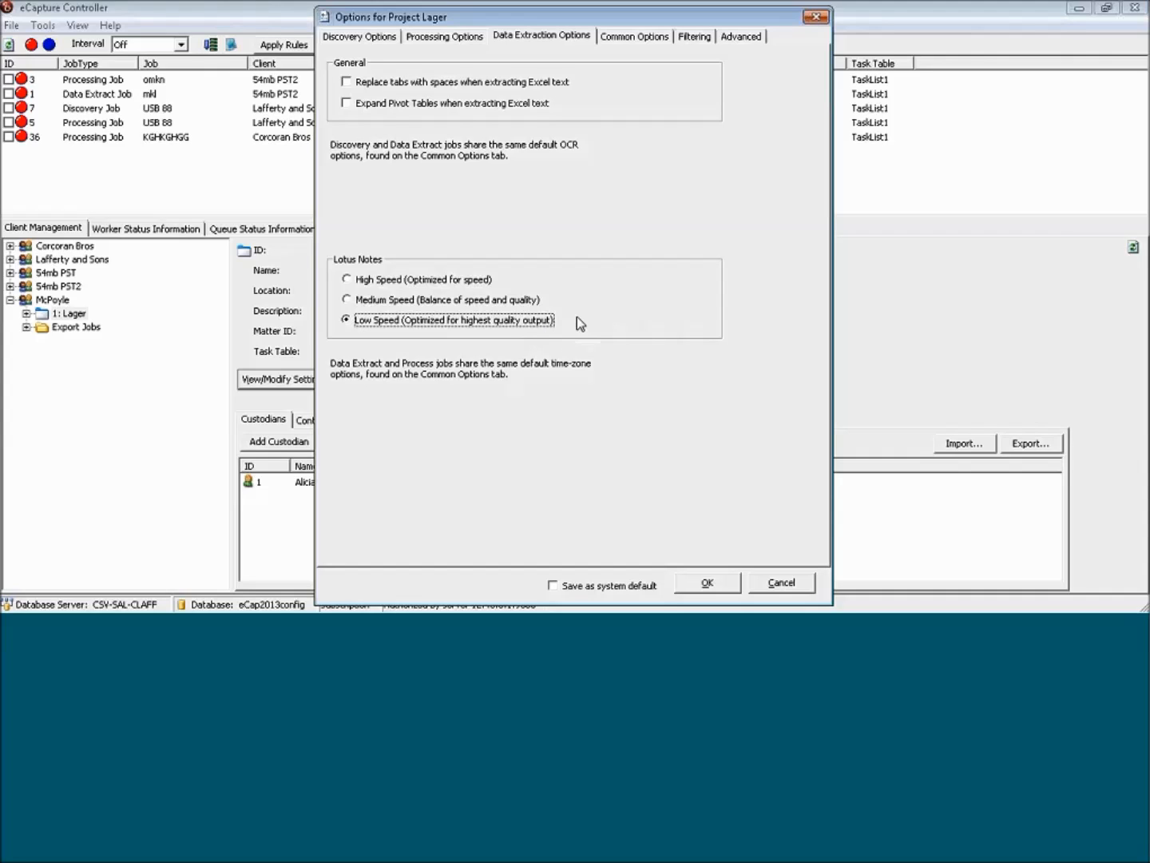
{"action": "left_click", "coordinate": [393, 282]}
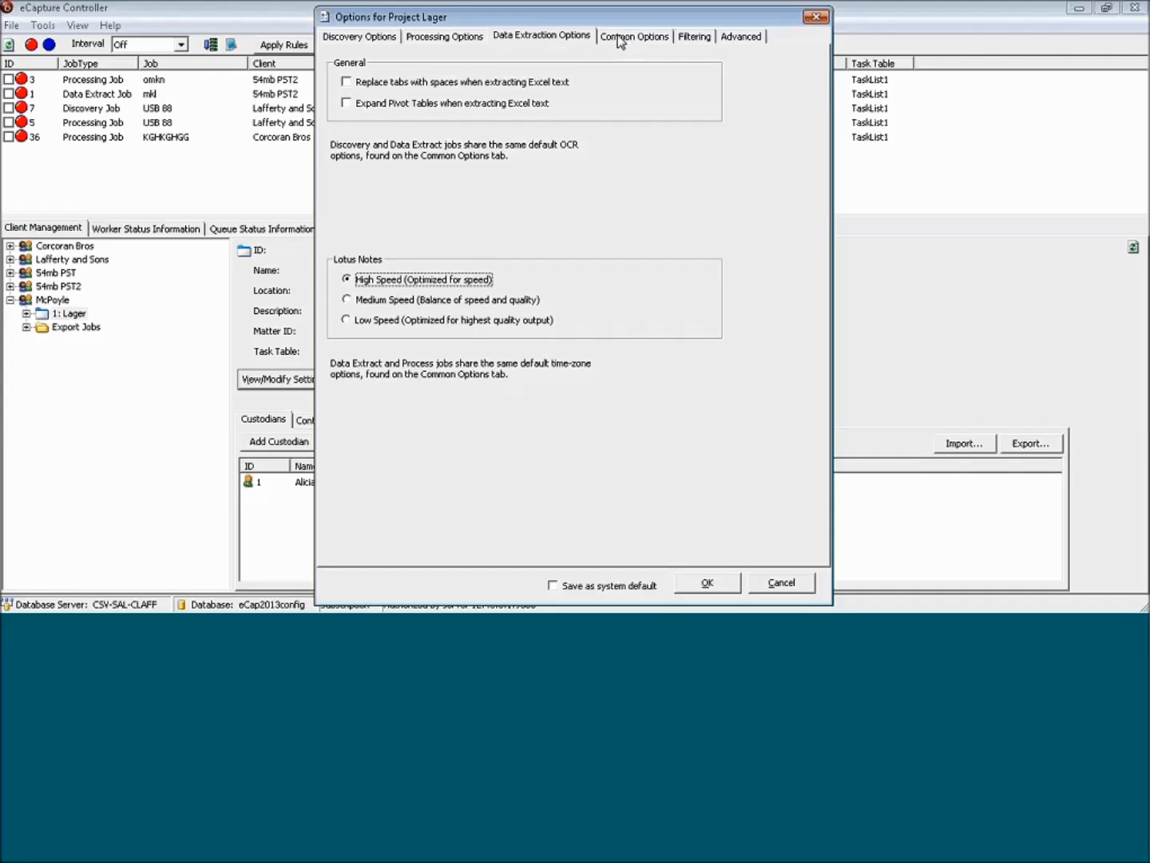
Review the Lager project's common, advanced, discovery, indexing, password handling, processing and data extraction settings, and close the options without saving.
{"action": "left_click", "coordinate": [637, 37]}
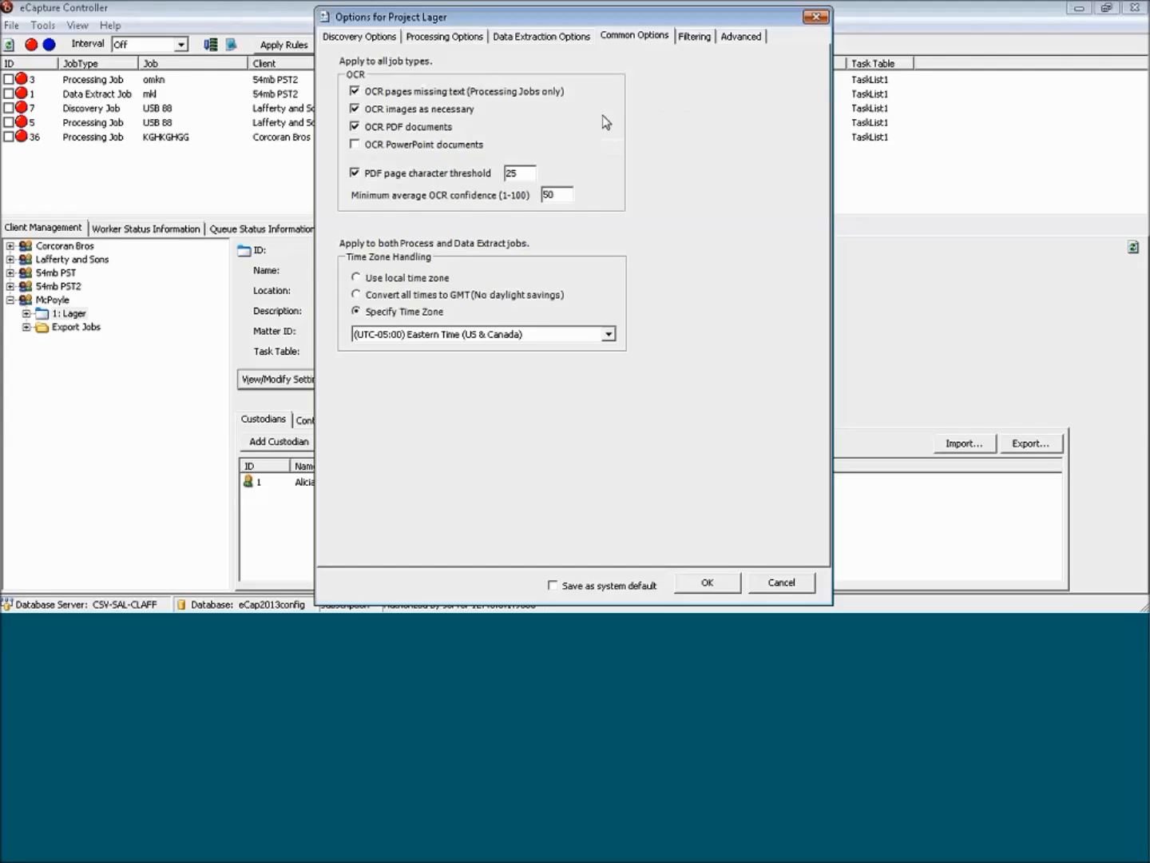
{"action": "left_click", "coordinate": [743, 38]}
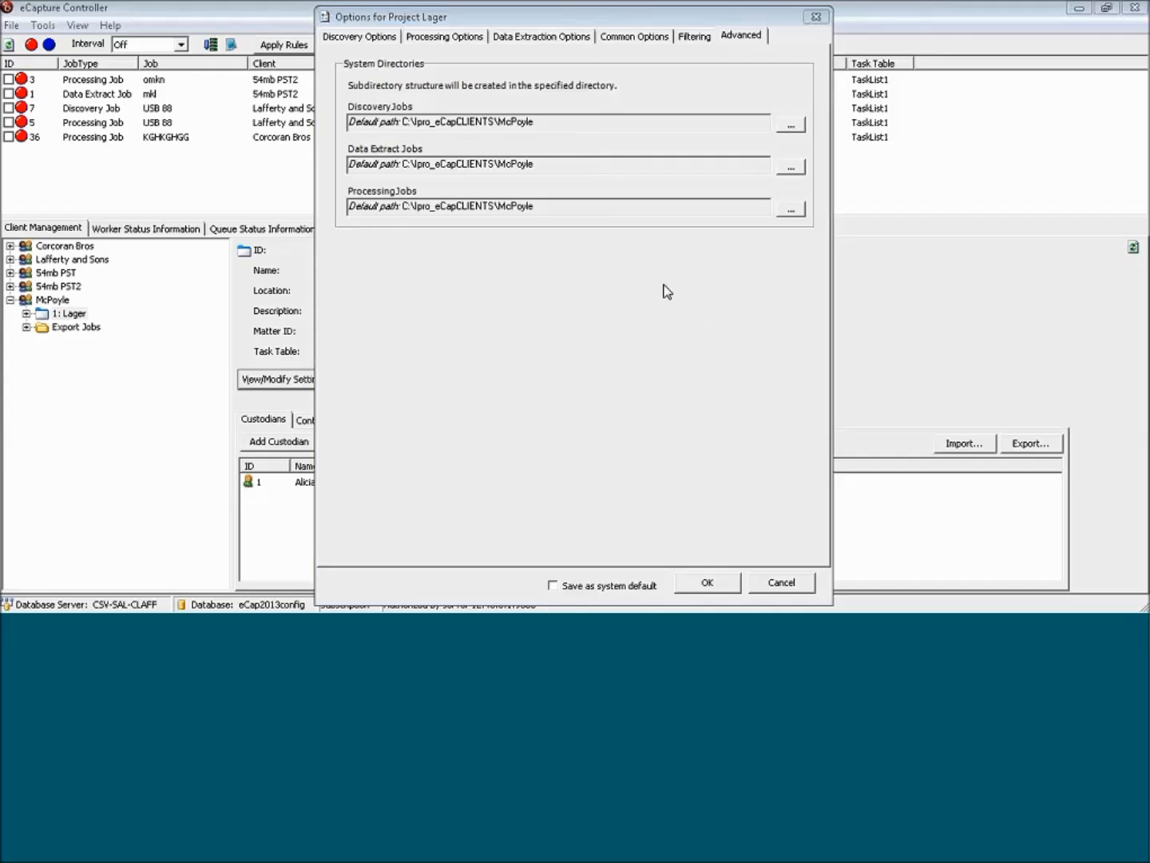
{"action": "left_click", "coordinate": [345, 40]}
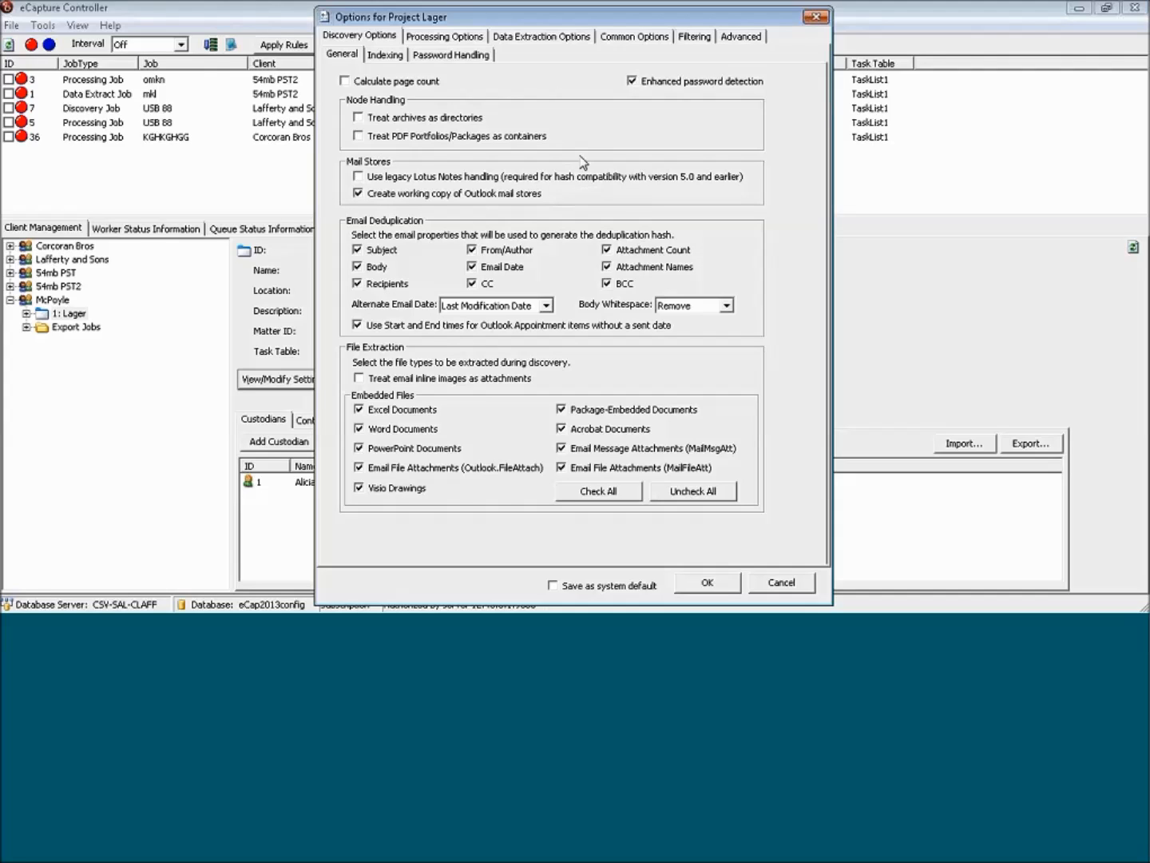
{"action": "left_click", "coordinate": [375, 60]}
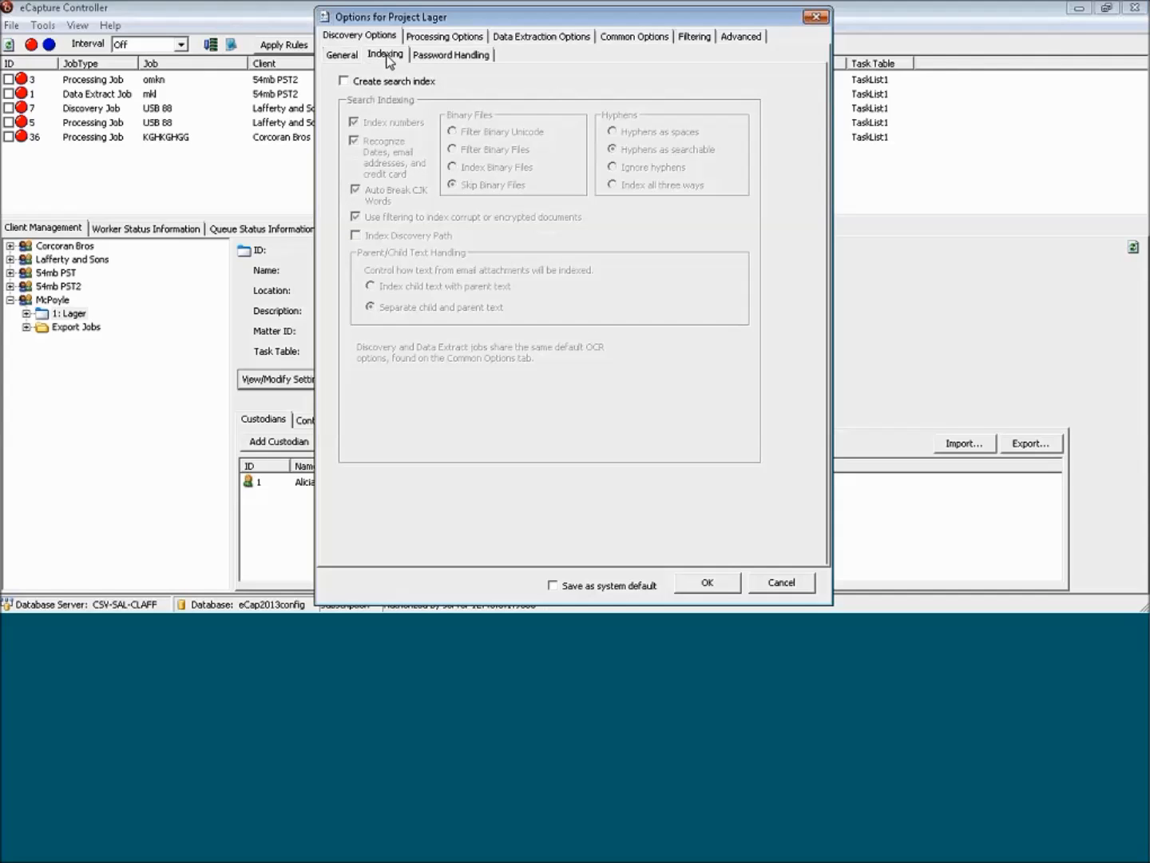
{"action": "left_click", "coordinate": [422, 56]}
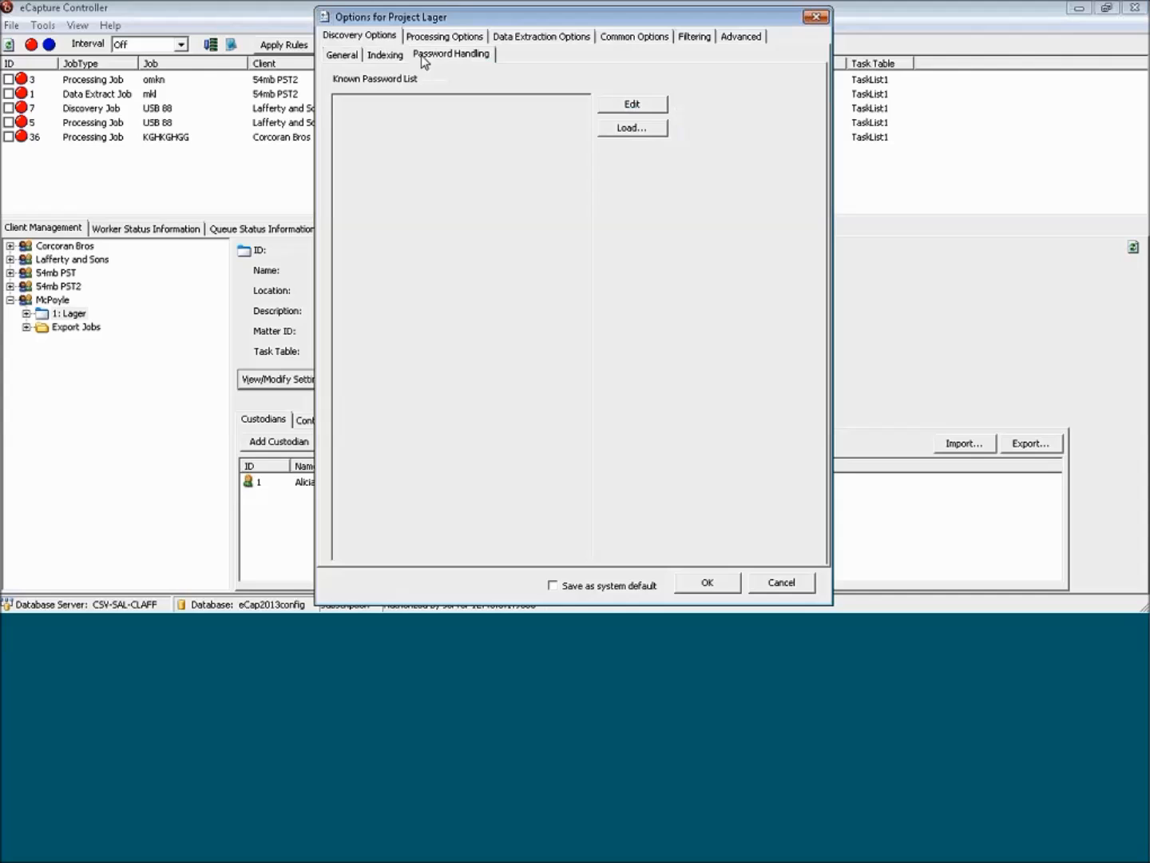
{"action": "left_click", "coordinate": [435, 39]}
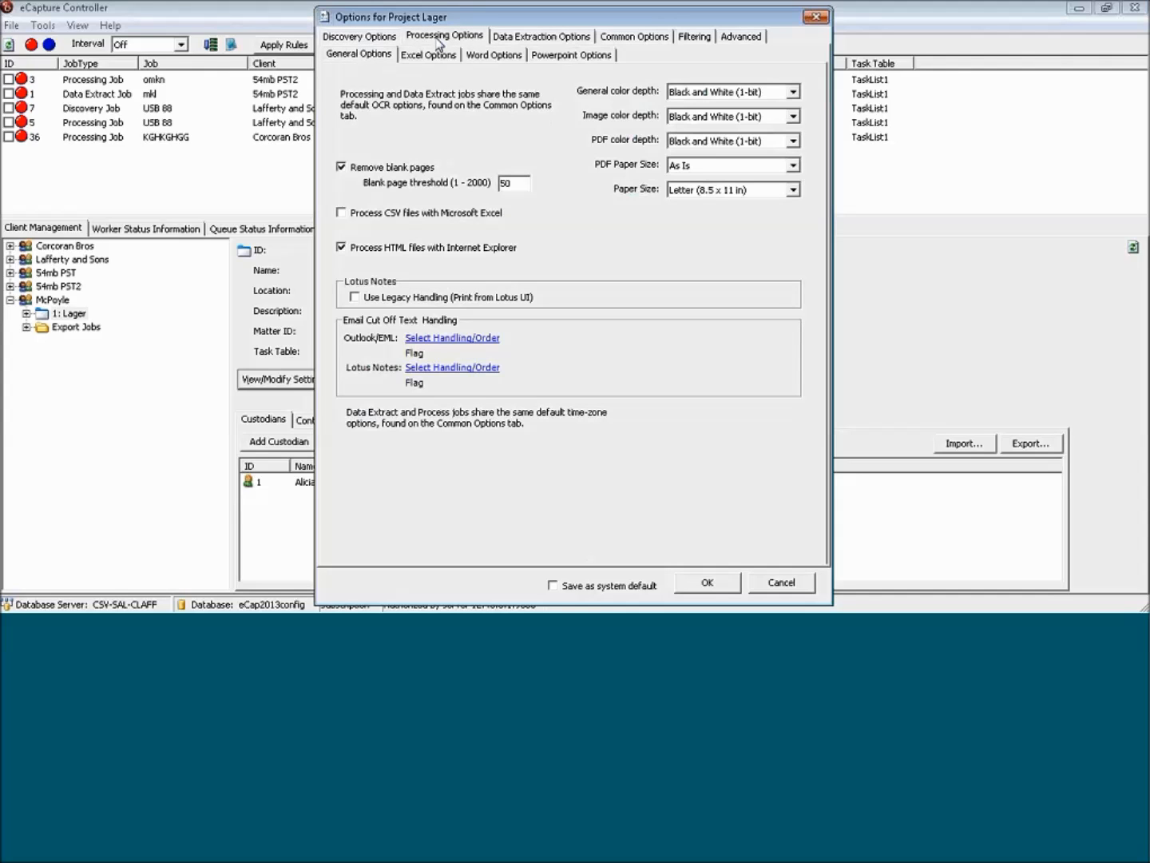
{"action": "left_click", "coordinate": [522, 40]}
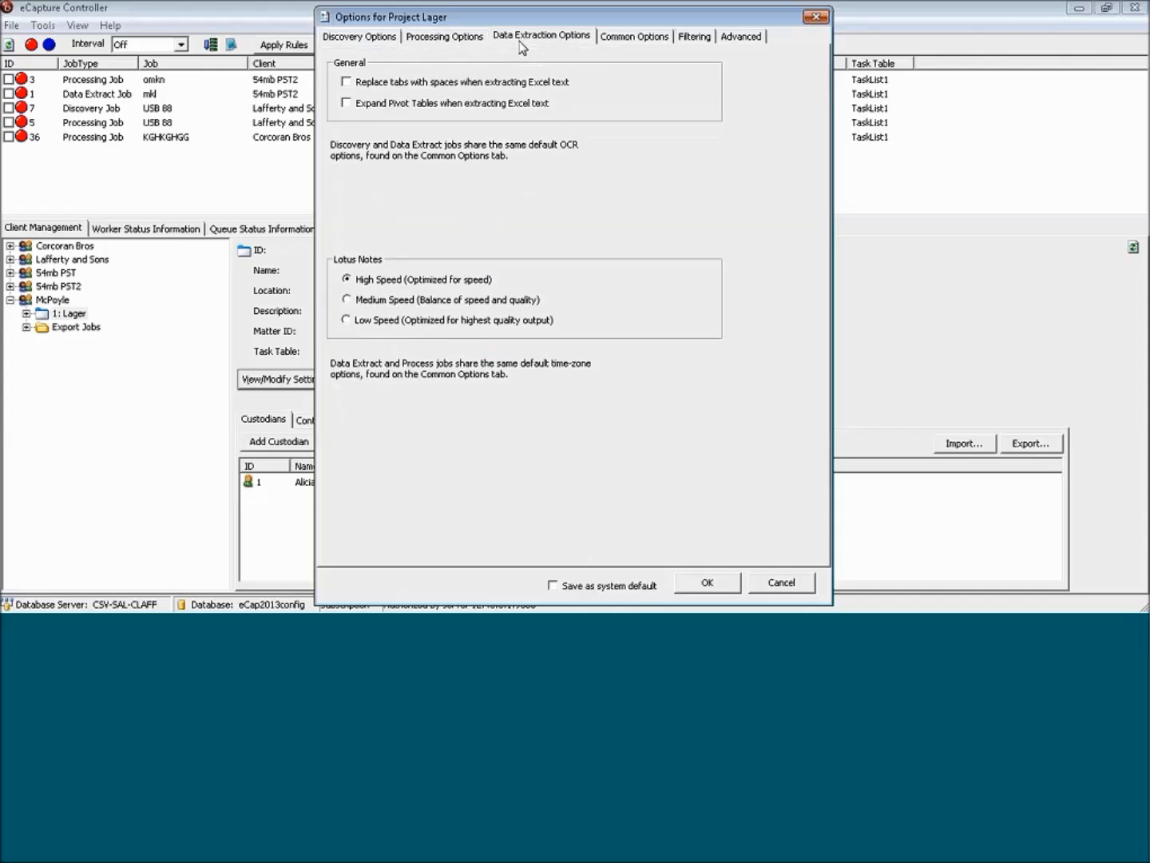
{"action": "left_click", "coordinate": [642, 44]}
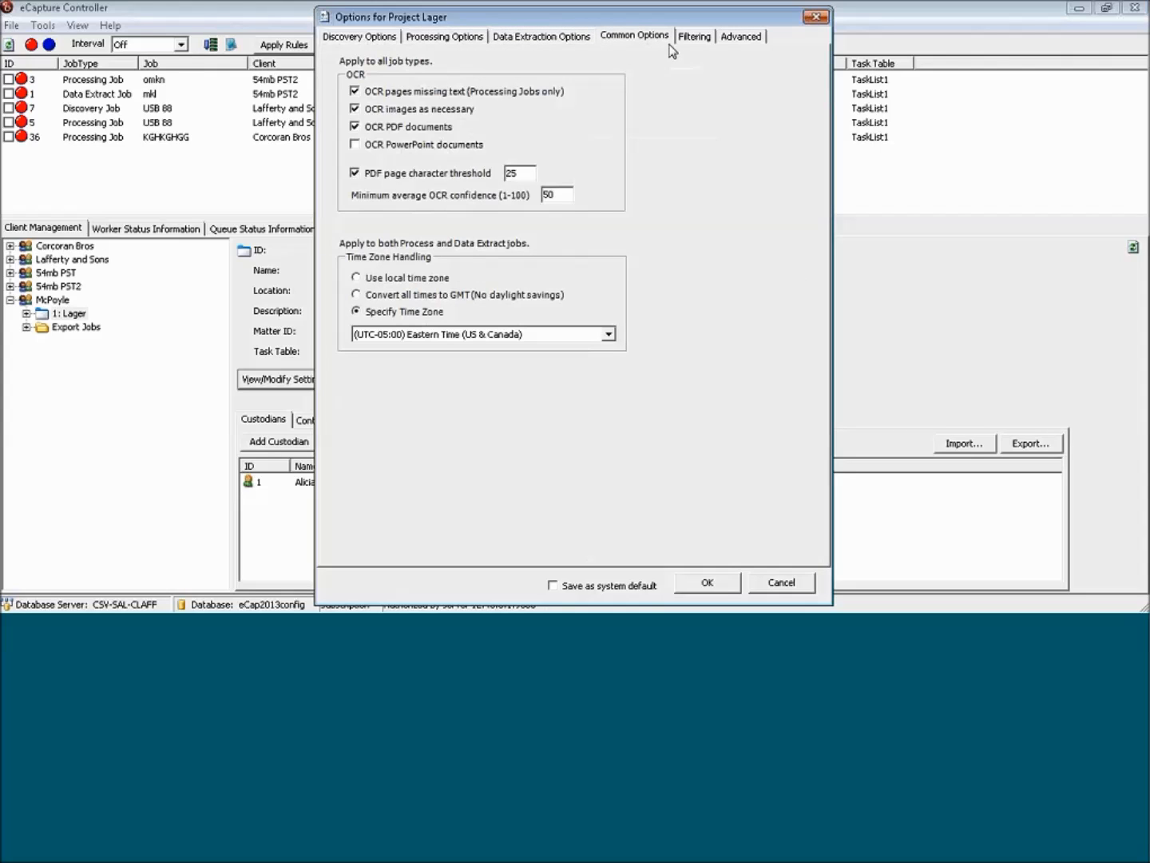
{"action": "left_click", "coordinate": [733, 42]}
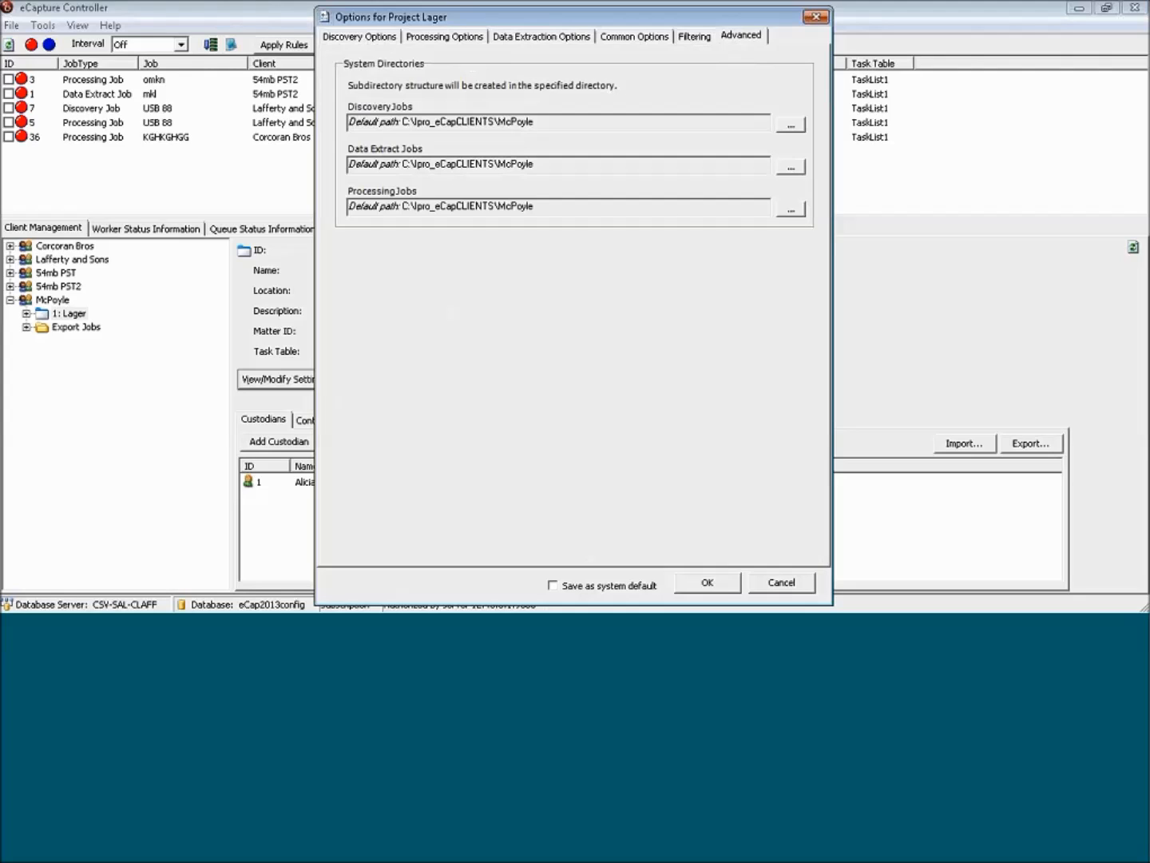
{"action": "left_click", "coordinate": [775, 586]}
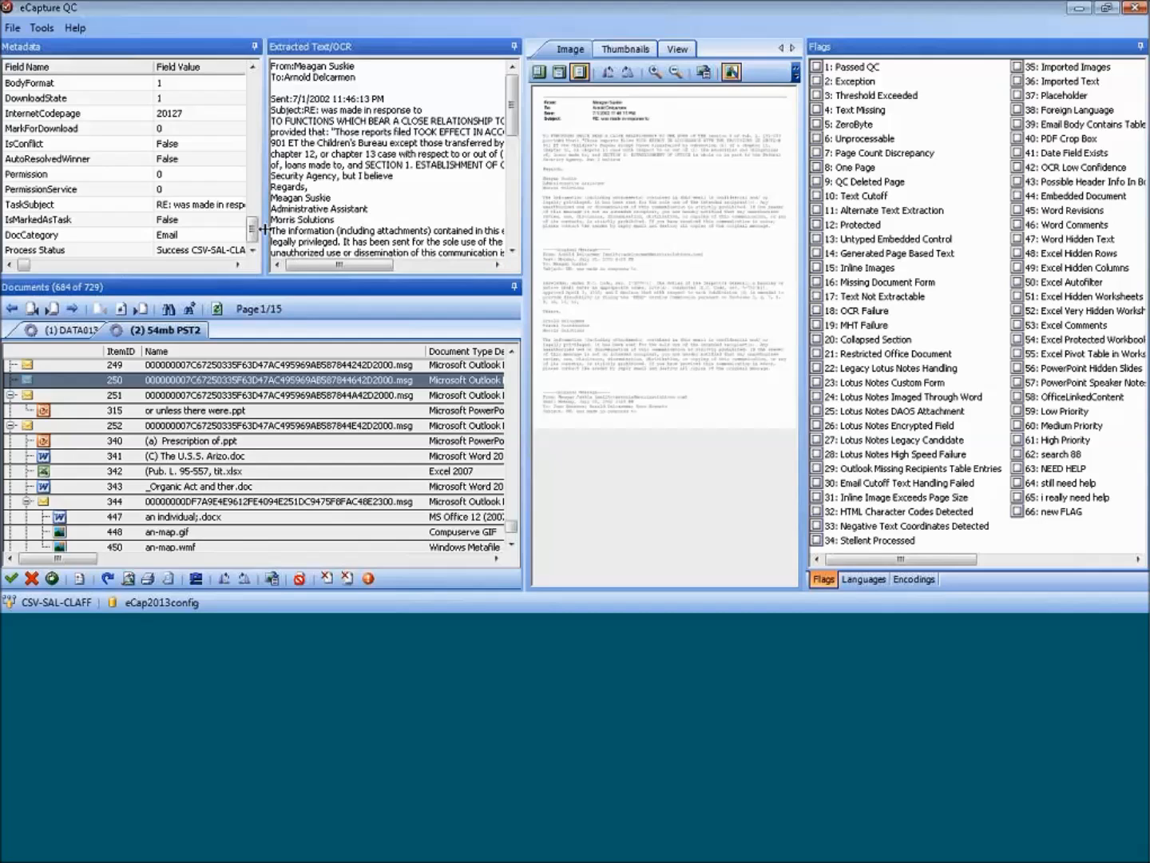
In eCapture QC, compare the DocCategory metadata of emails 250 and 251 and the attachment "or unless there were.ppt".
{"action": "left_click", "coordinate": [38, 236]}
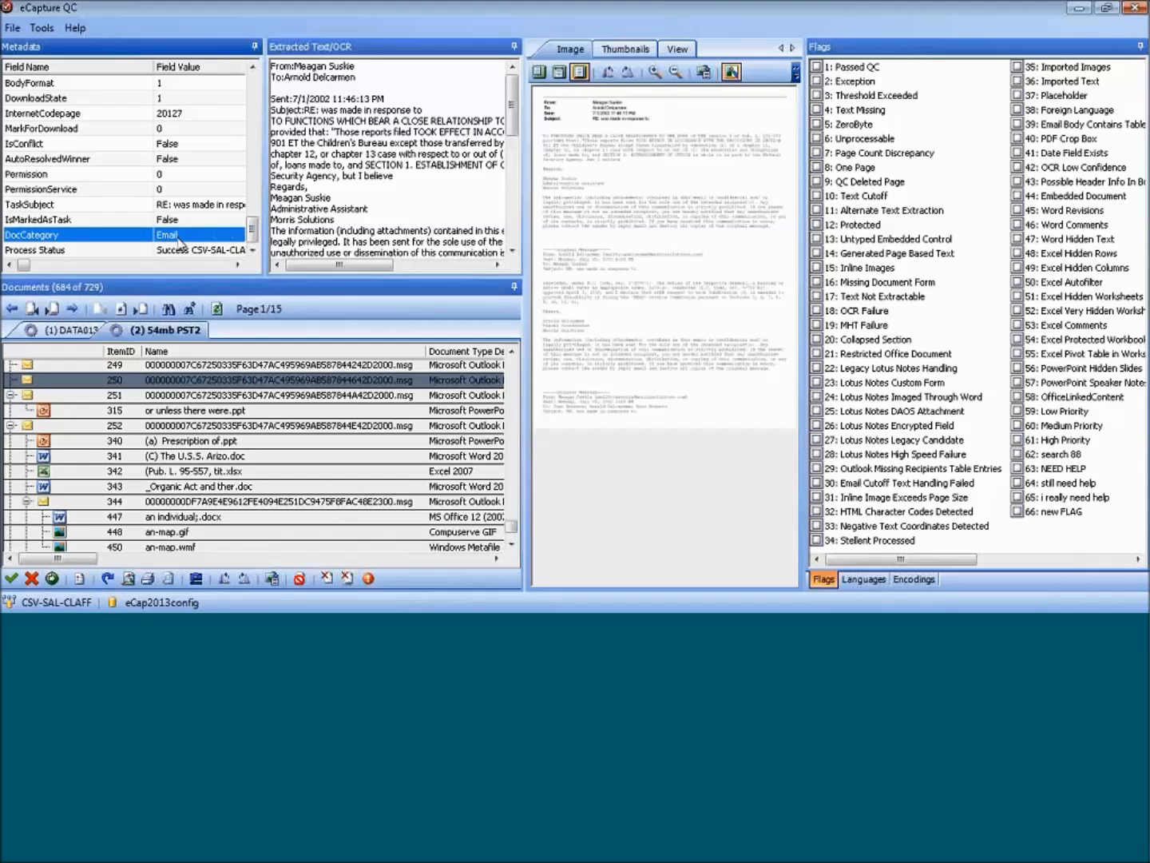
{"action": "left_click", "coordinate": [149, 395]}
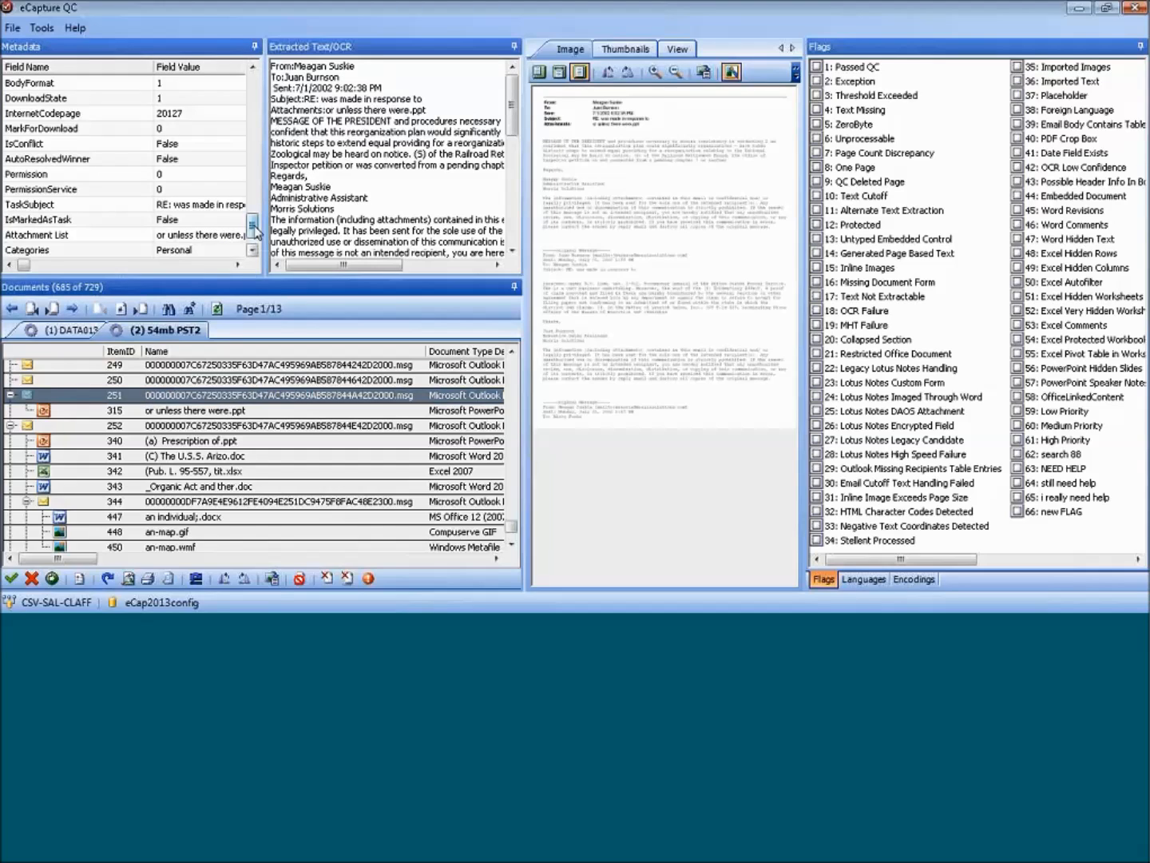
{"action": "scroll", "coordinate": [253, 231], "scroll_direction": "down", "scroll_amount": 1}
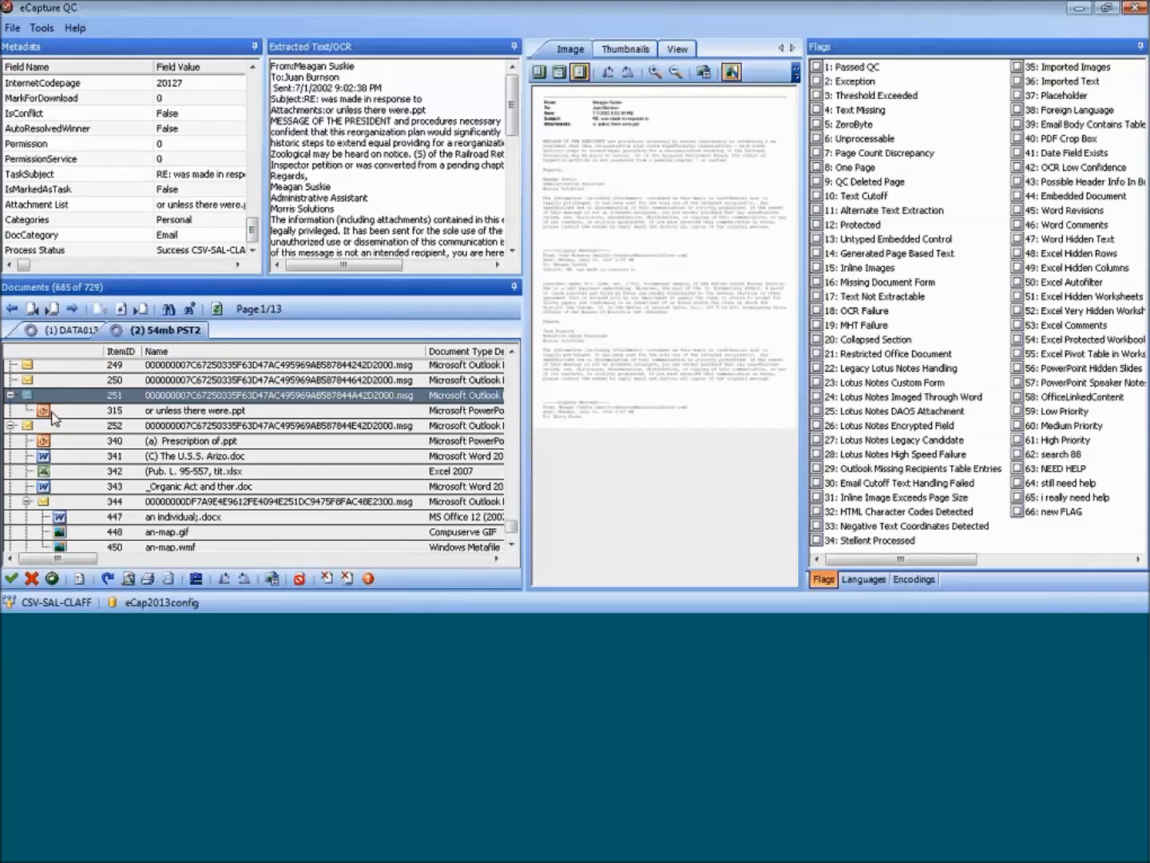
{"action": "left_click", "coordinate": [134, 413]}
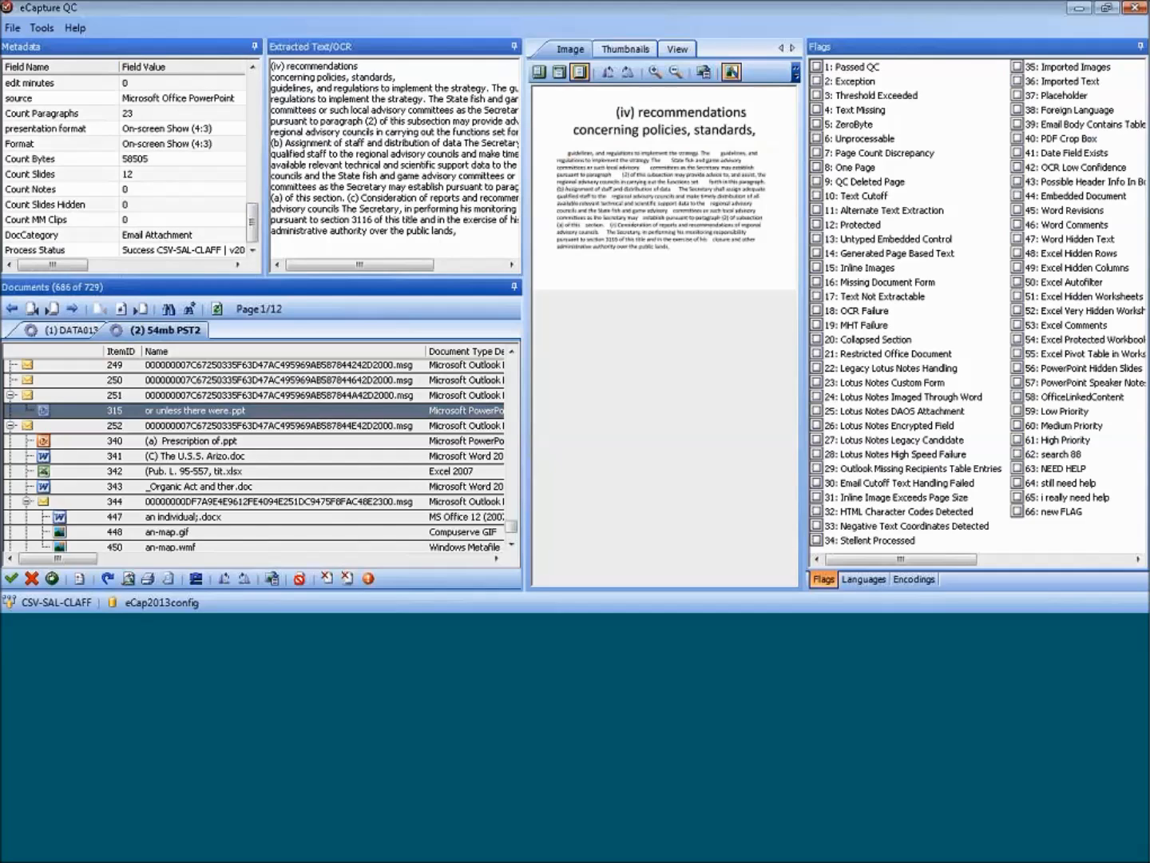
Check the DocCategory metadata of email 252 and its attachment "(a) Prescription of.ppt".
{"action": "left_click", "coordinate": [75, 429]}
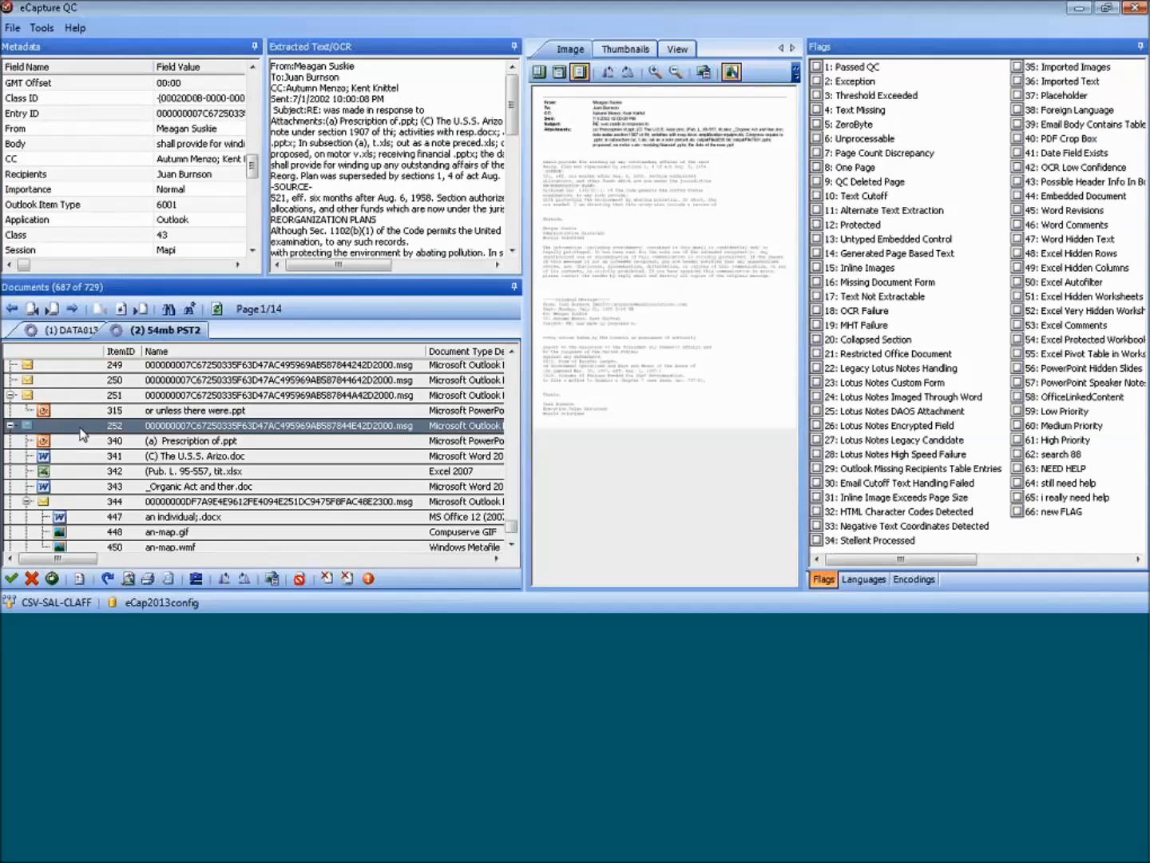
{"action": "left_click_drag", "start_coordinate": [254, 169], "coordinate": [257, 259]}
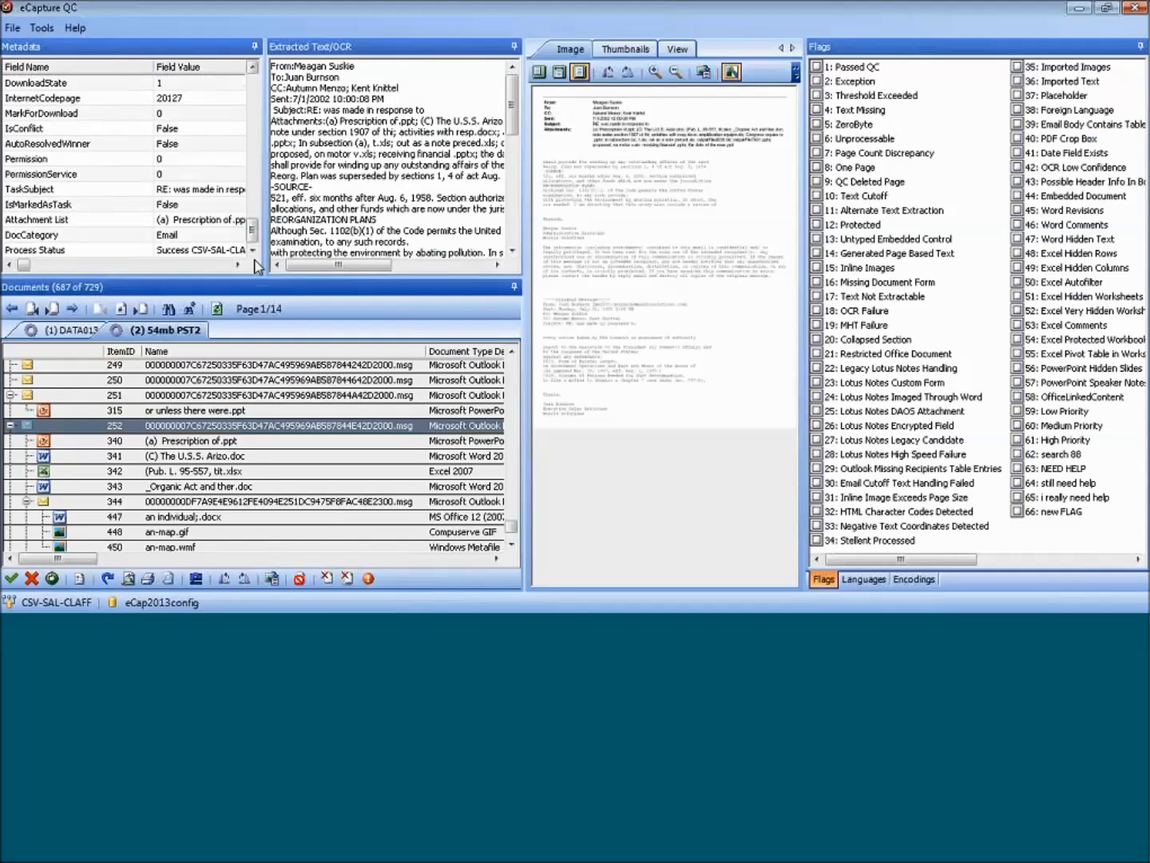
{"action": "left_click", "coordinate": [180, 238]}
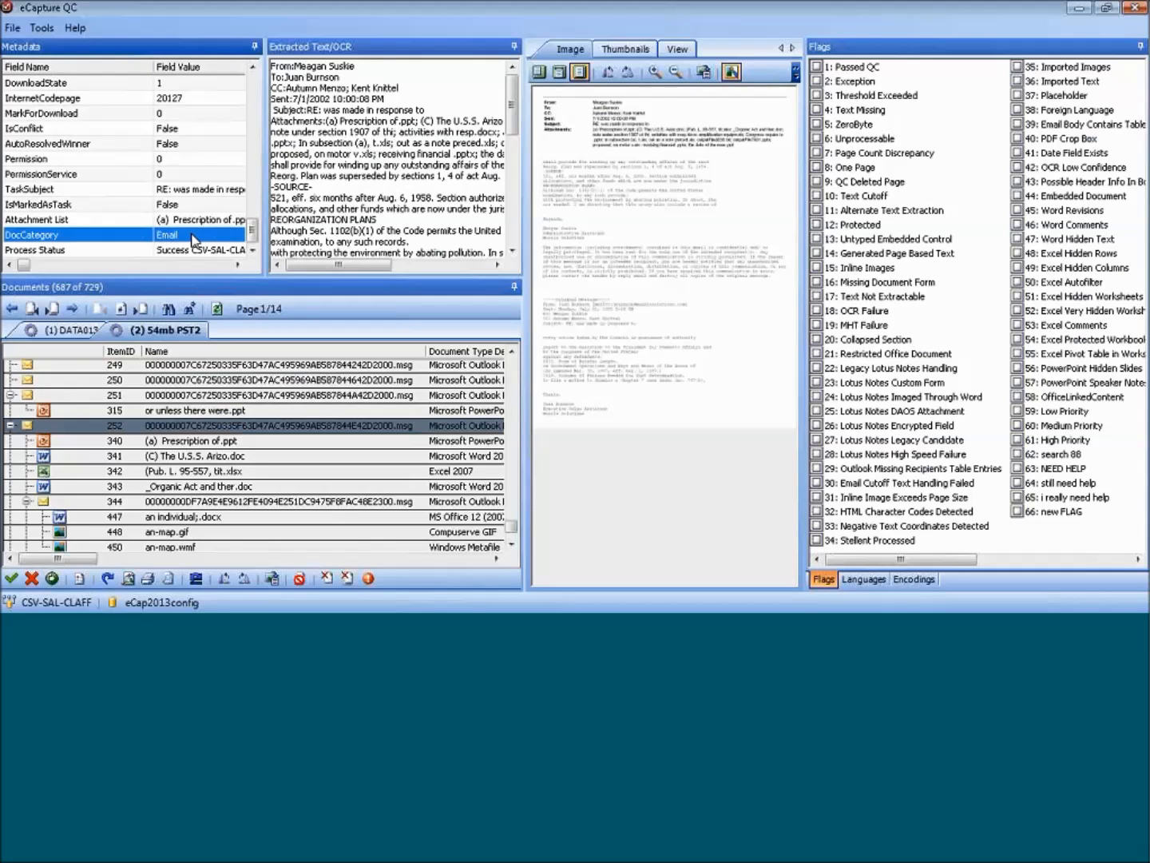
{"action": "left_click", "coordinate": [115, 442]}
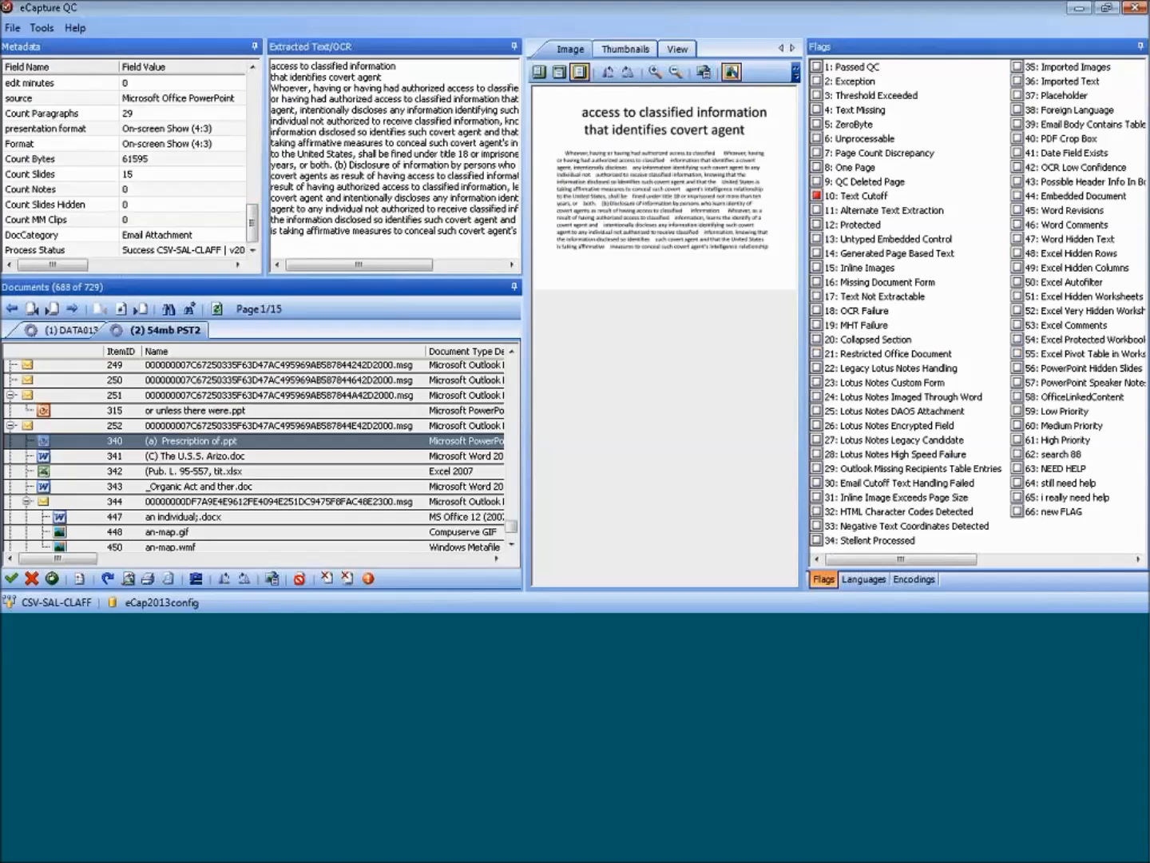
Check the DocCategory metadata of the attached email 344 and the spreadsheet "amplification equipm.xls".
{"action": "left_click", "coordinate": [73, 502]}
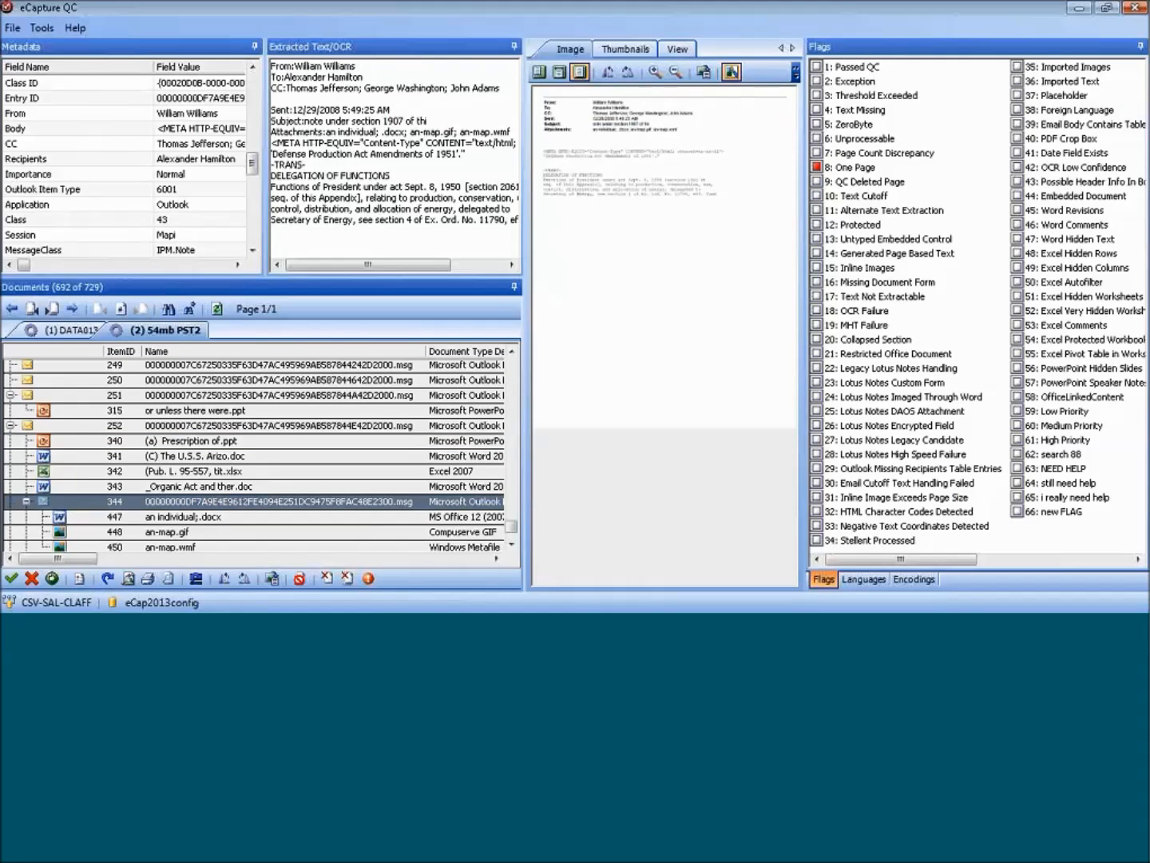
{"action": "left_click_drag", "start_coordinate": [253, 163], "coordinate": [252, 249]}
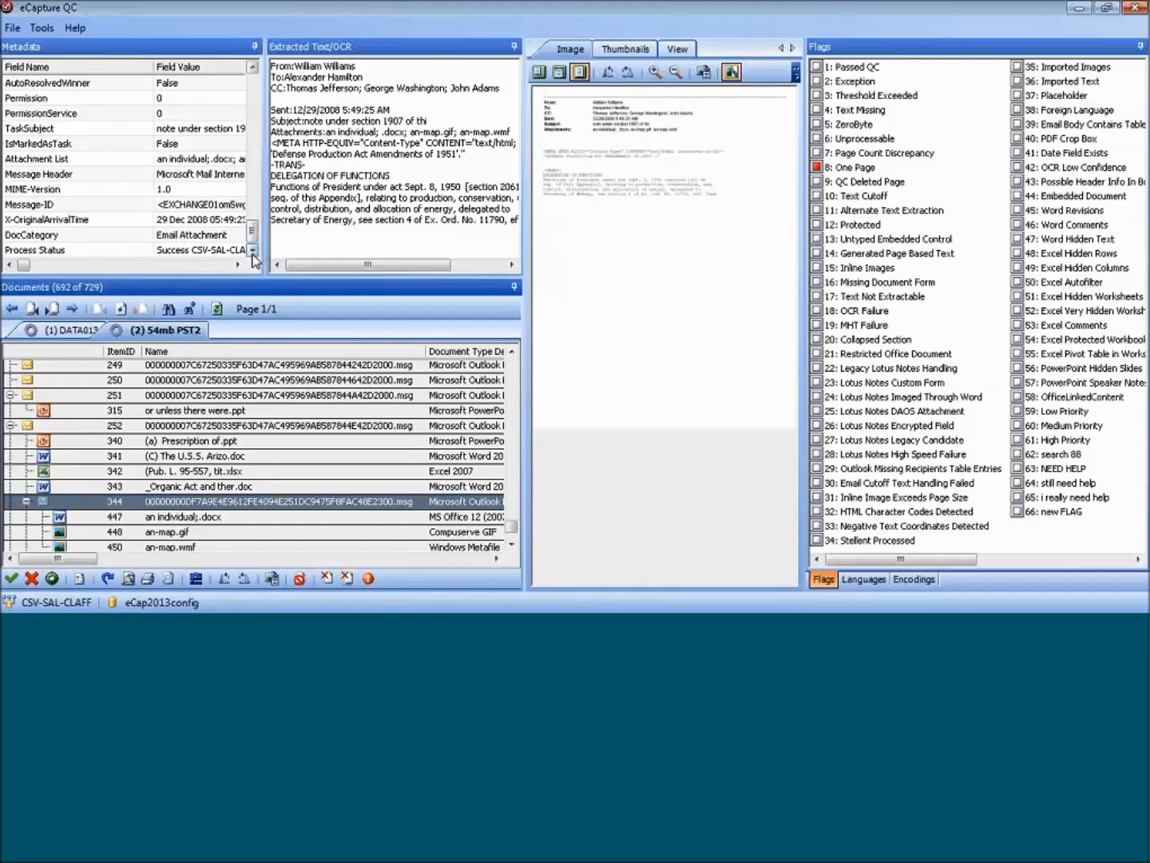
{"action": "left_click", "coordinate": [86, 237]}
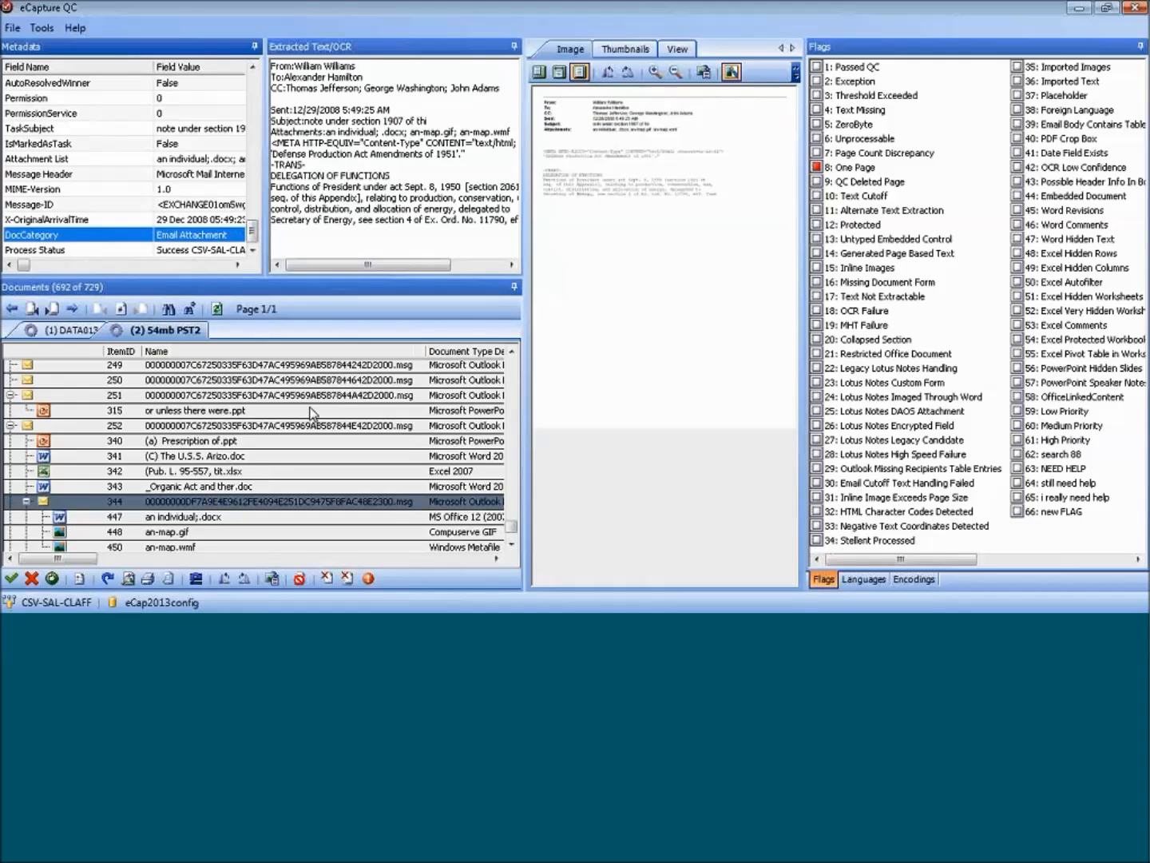
{"action": "left_click", "coordinate": [512, 537]}
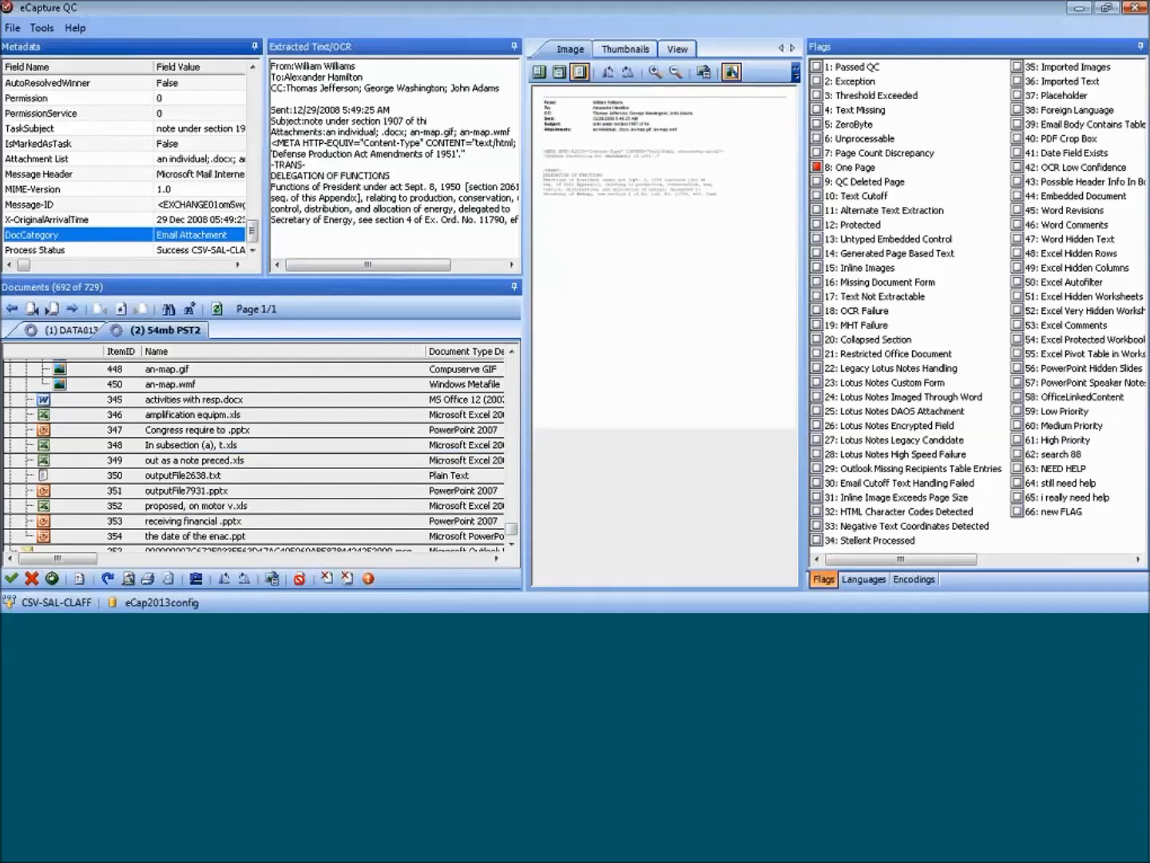
{"action": "left_click", "coordinate": [185, 418]}
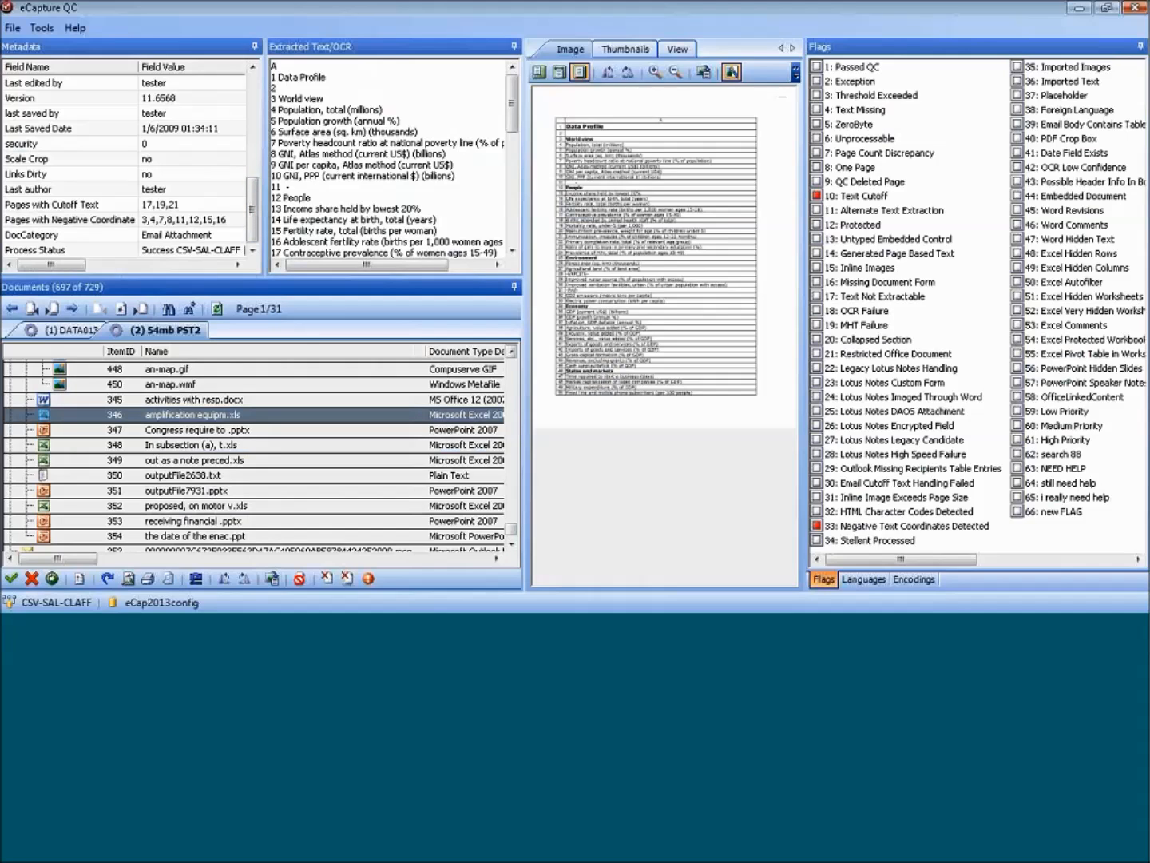
Browse the 54mb PST2 document list for other item types and check the DocCategory metadata of "become effective on .docx".
{"action": "scroll", "coordinate": [516, 543], "scroll_direction": "down", "scroll_amount": 3}
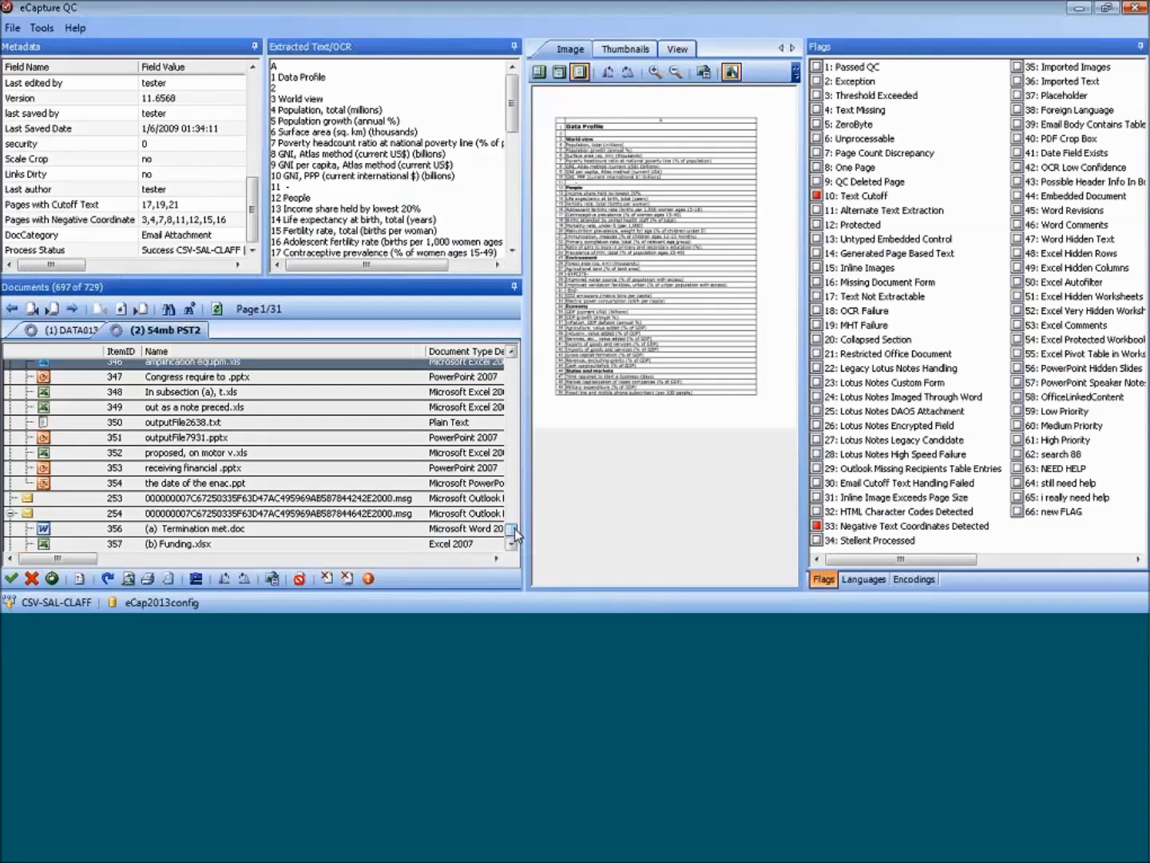
{"action": "scroll", "coordinate": [512, 537], "scroll_direction": "up", "scroll_amount": 3}
{"action": "left_click_drag", "start_coordinate": [509, 528], "coordinate": [512, 476]}
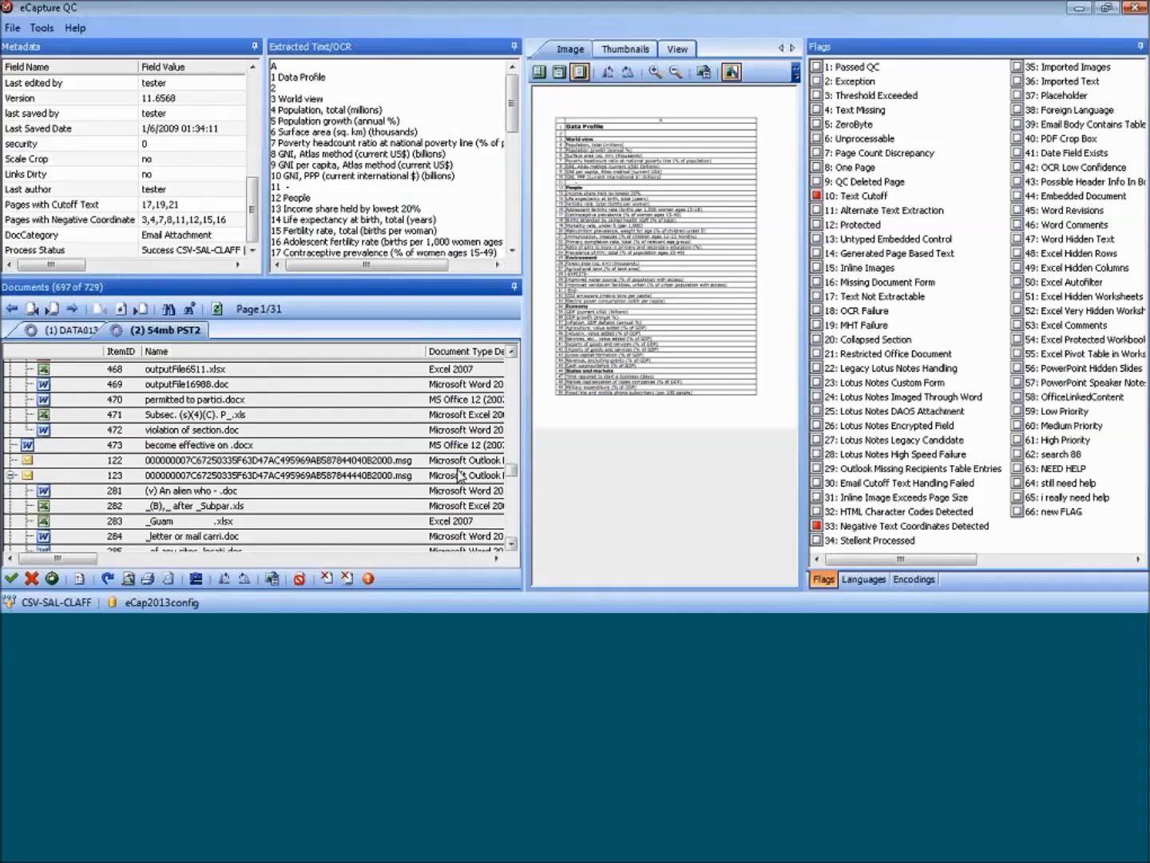
{"action": "left_click", "coordinate": [143, 445]}
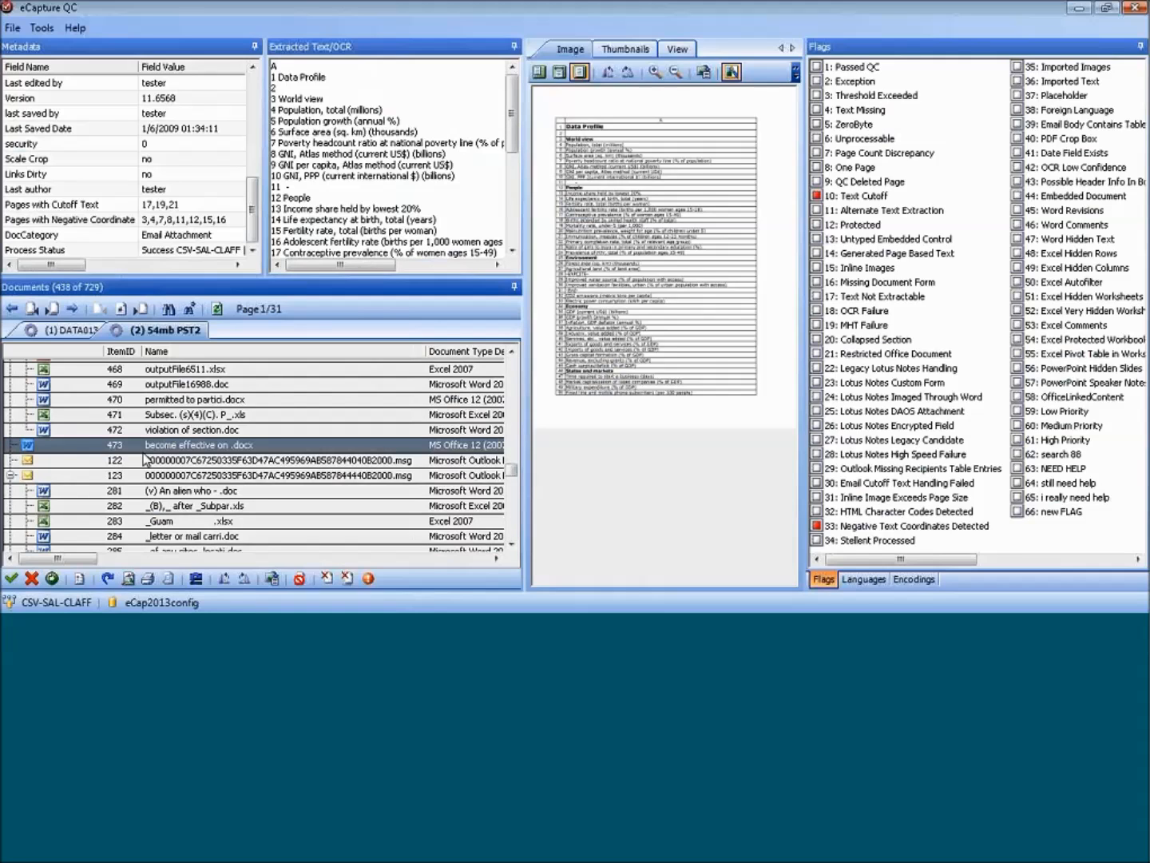
{"action": "left_click", "coordinate": [252, 249]}
{"action": "left_click_drag", "start_coordinate": [252, 159], "coordinate": [253, 249]}
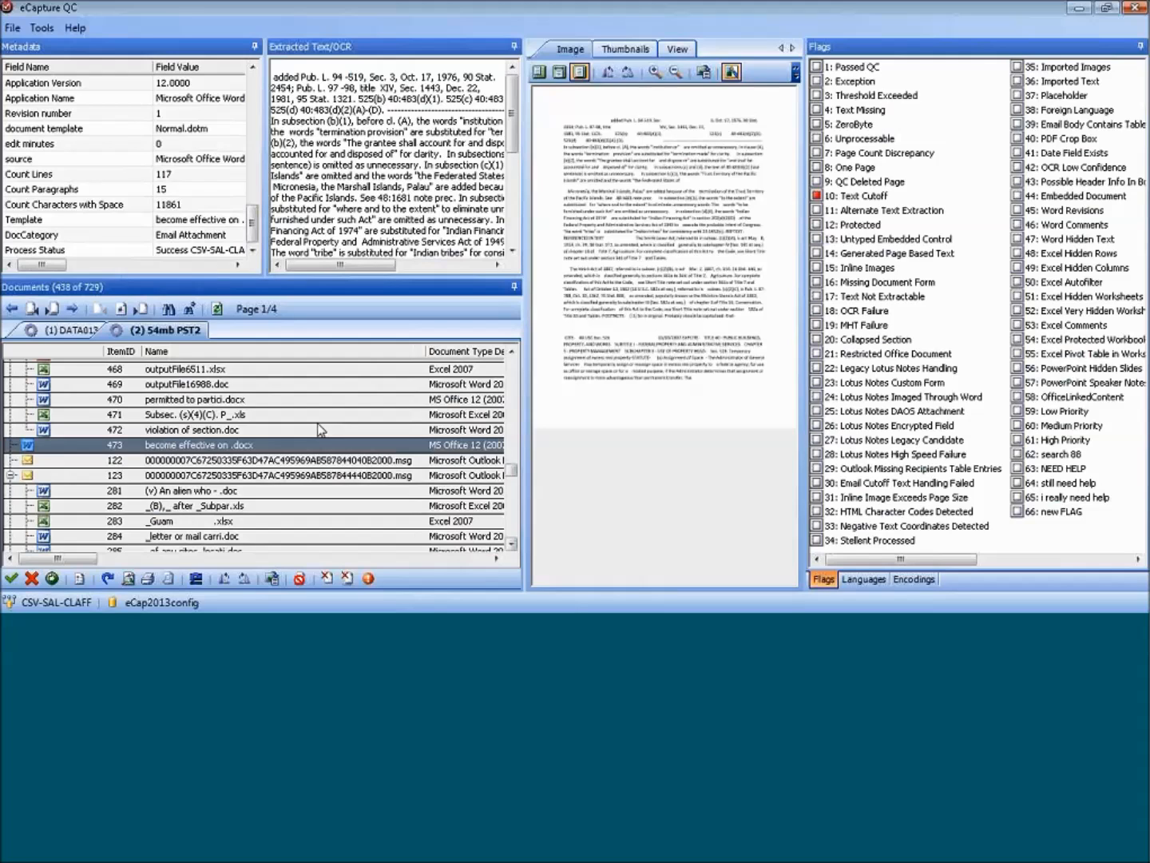
{"action": "left_click_drag", "start_coordinate": [516, 474], "coordinate": [517, 465]}
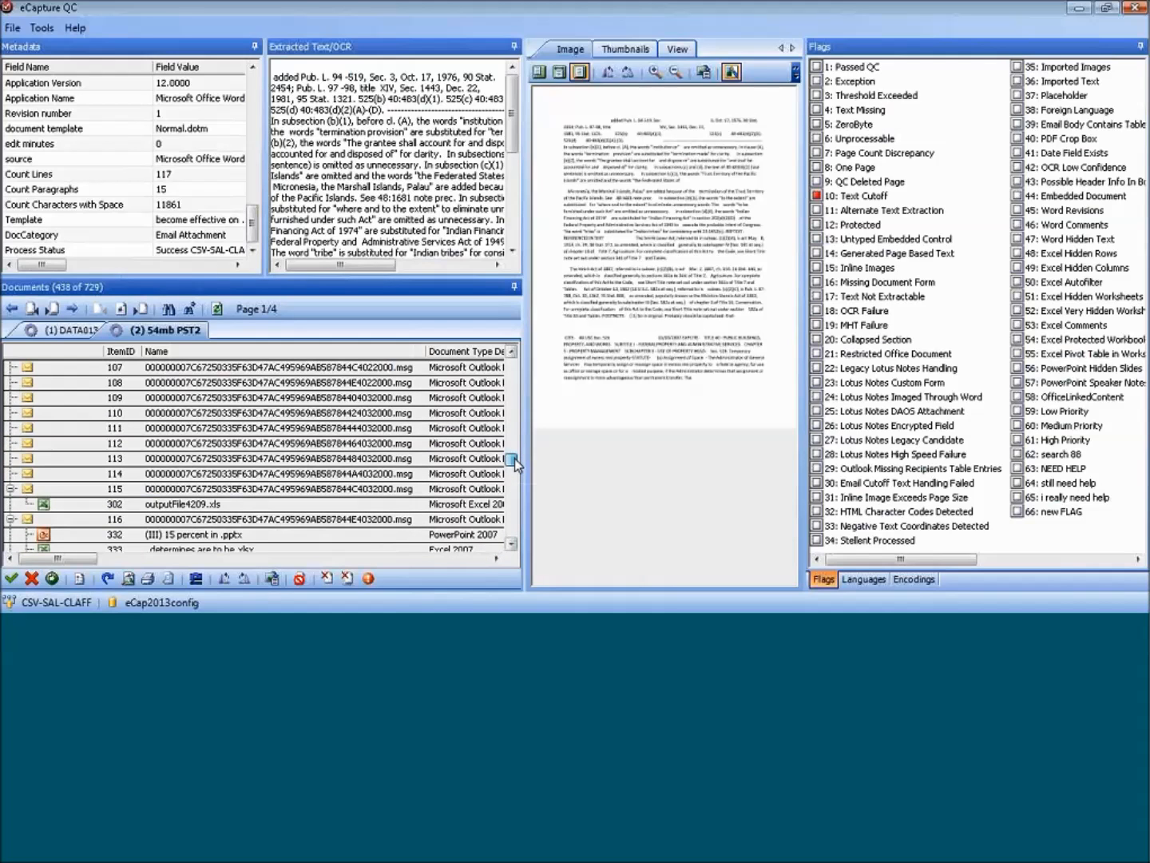